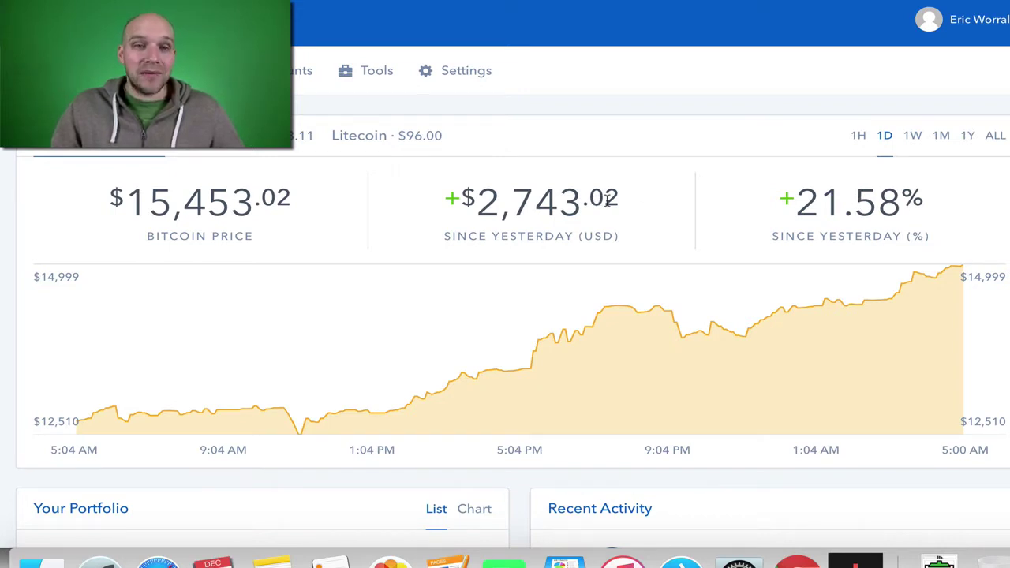
# Switch the Bitcoin chart to the 1W range, then scroll through the portfolio and recent activity.
pyautogui.scroll(-1, 607, 202)
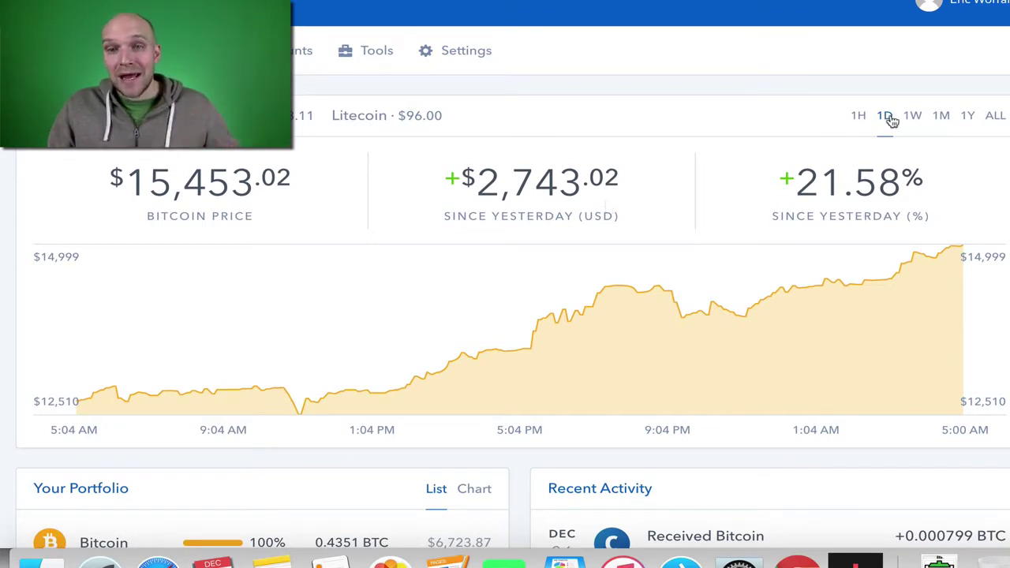
pyautogui.click(912, 115)
pyautogui.moveTo(181, 354)
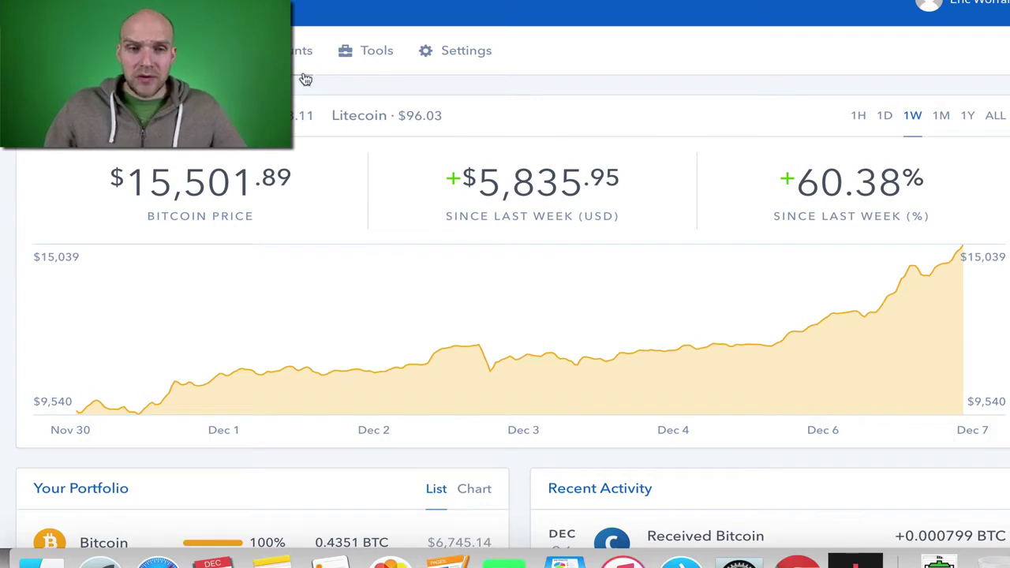
pyautogui.scroll(-5, 318, 176)
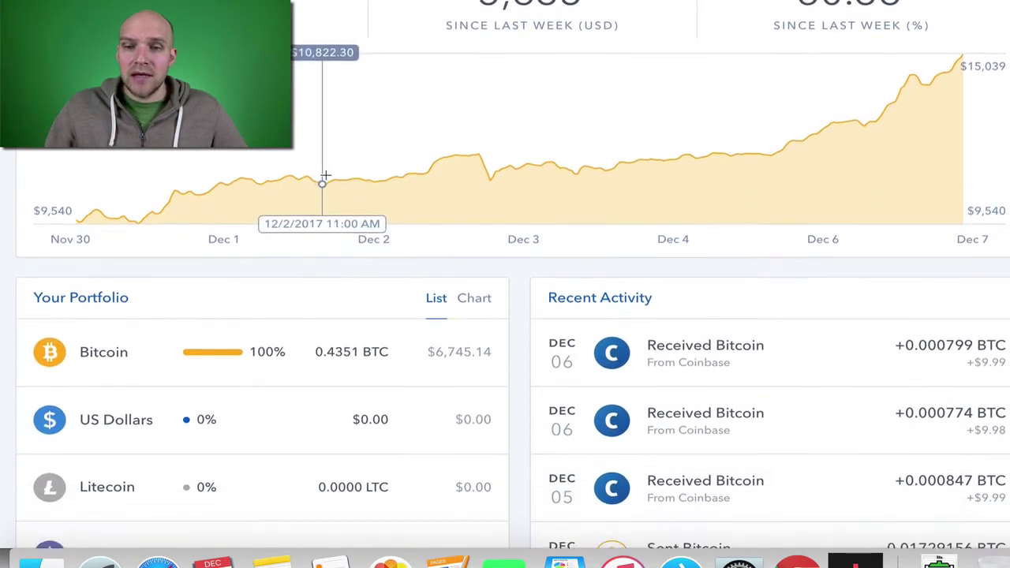
pyautogui.scroll(1, 710, 383)
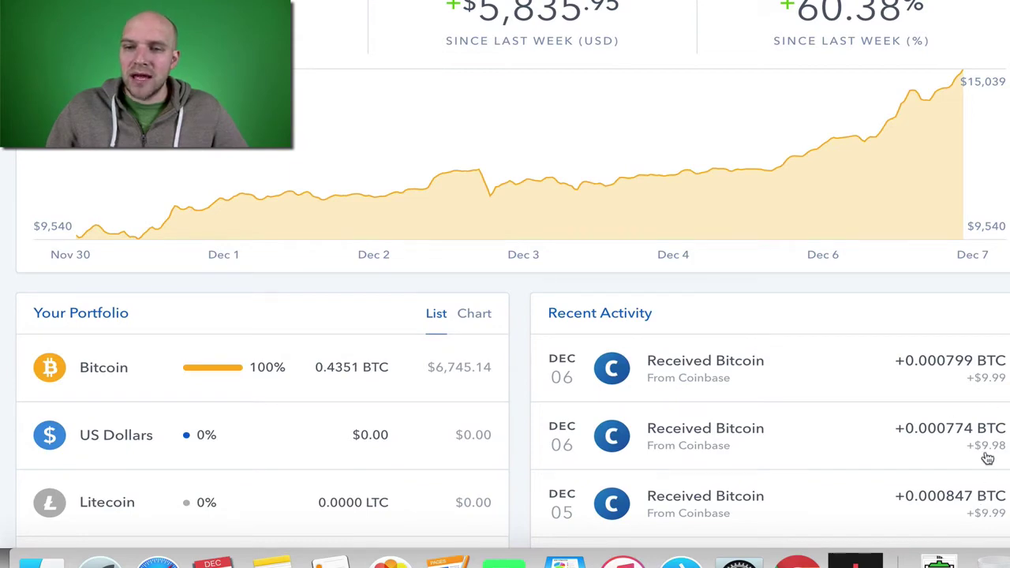
pyautogui.scroll(5, 379, 347)
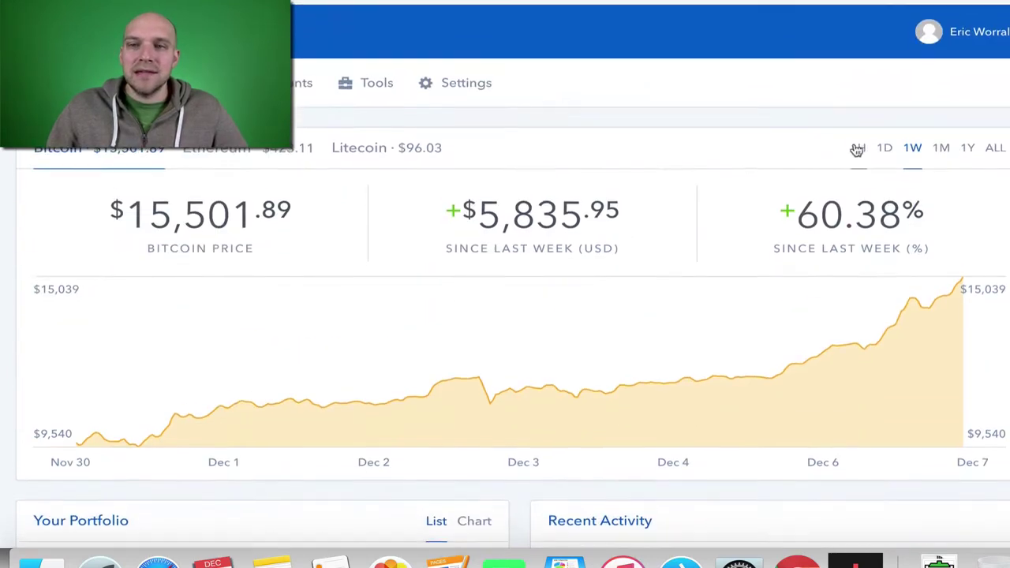
# Highlight the referral link on the Invite friends page and open a new incognito window.
pyautogui.click(974, 23)
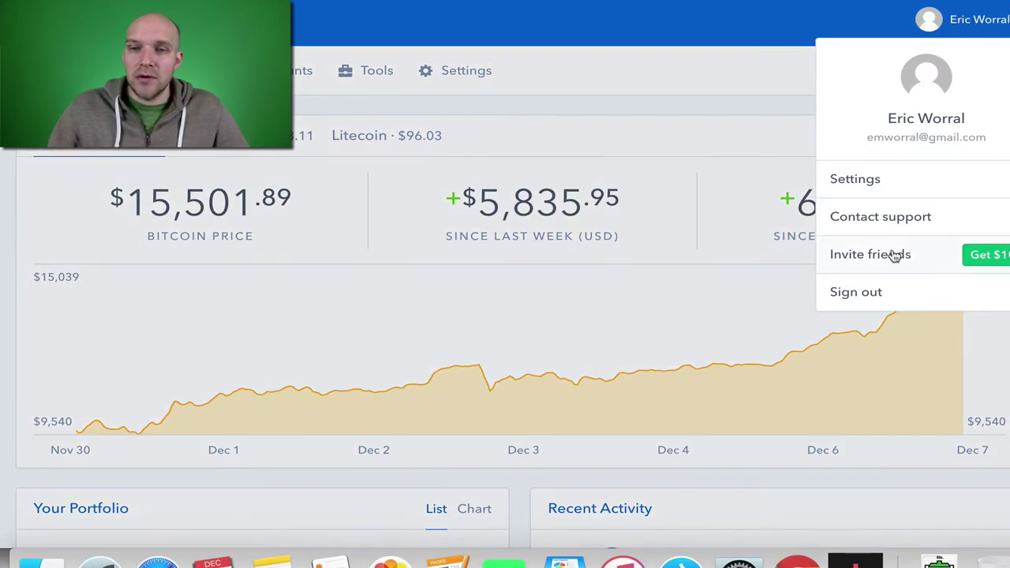
pyautogui.click(892, 255)
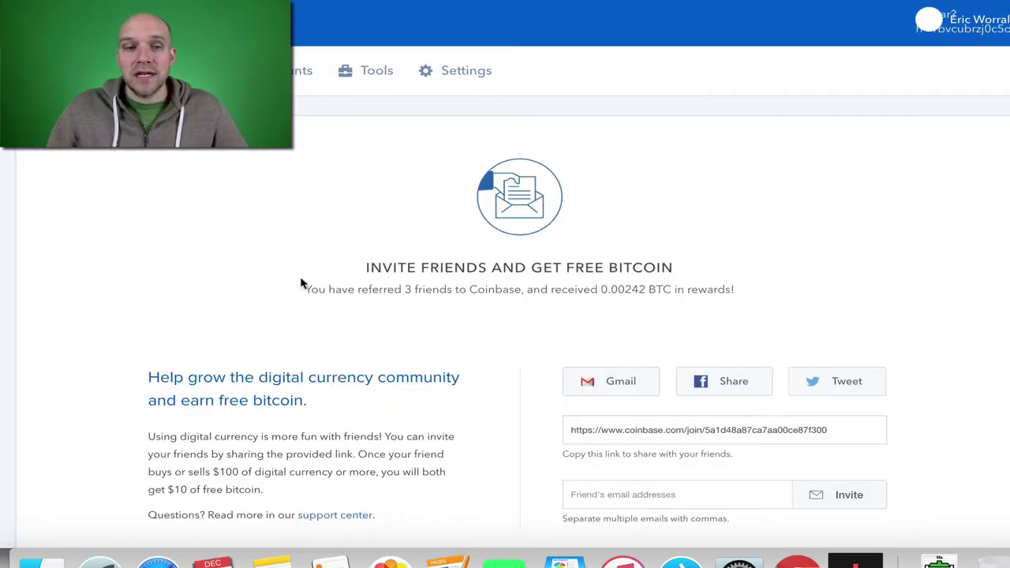
pyautogui.scroll(-2, 254, 432)
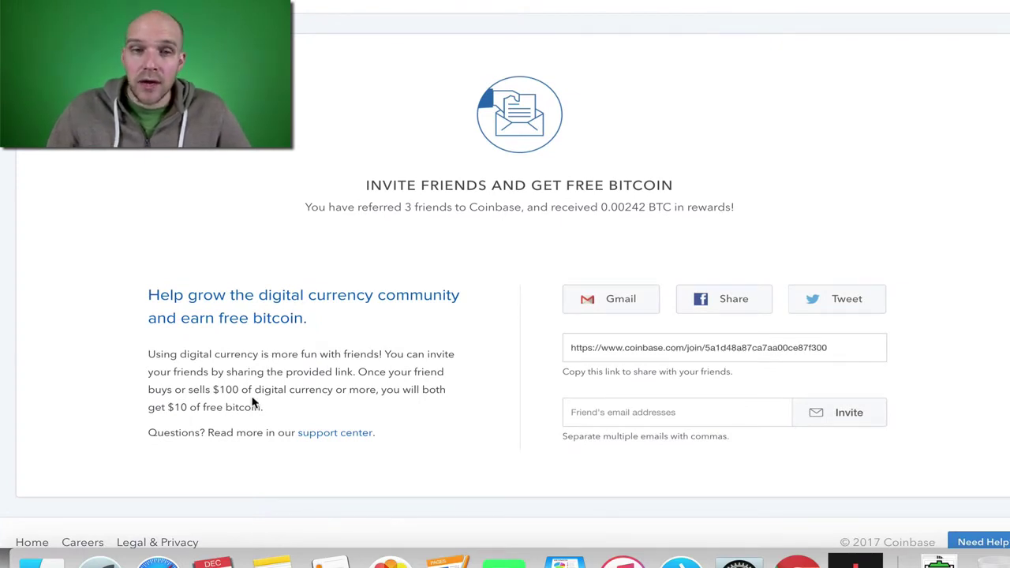
pyautogui.moveTo(826, 345); pyautogui.dragTo(573, 349)
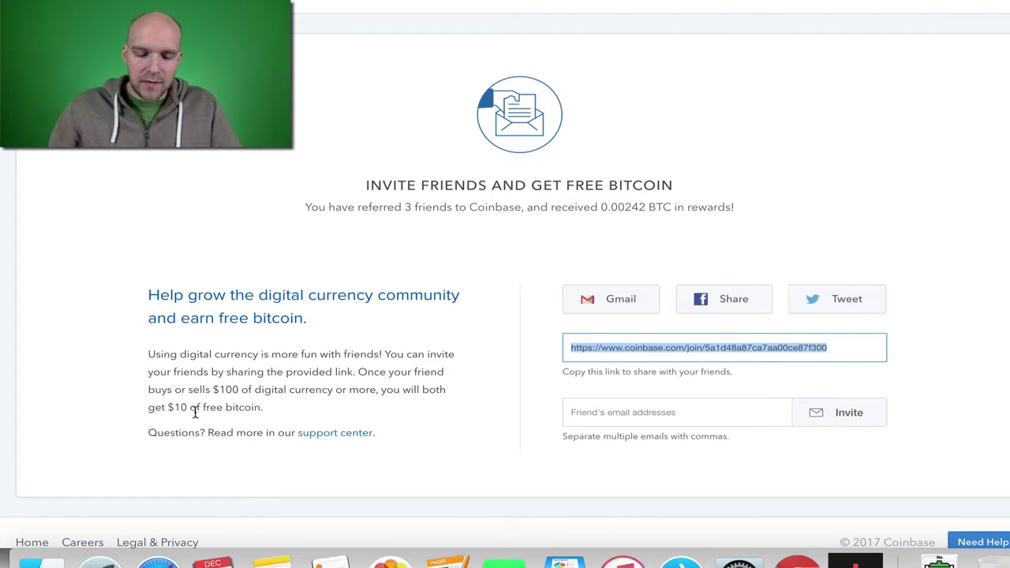
pyautogui.press('super+shift+n')
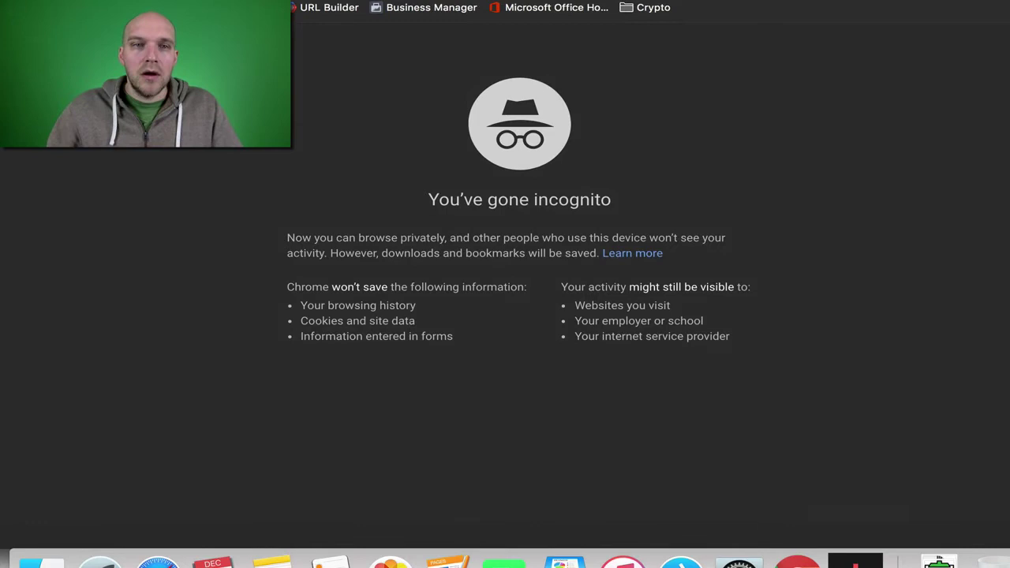
# Load the referral sign-up page and solve the bridge image reCAPTCHA.
pyautogui.press('super+w')
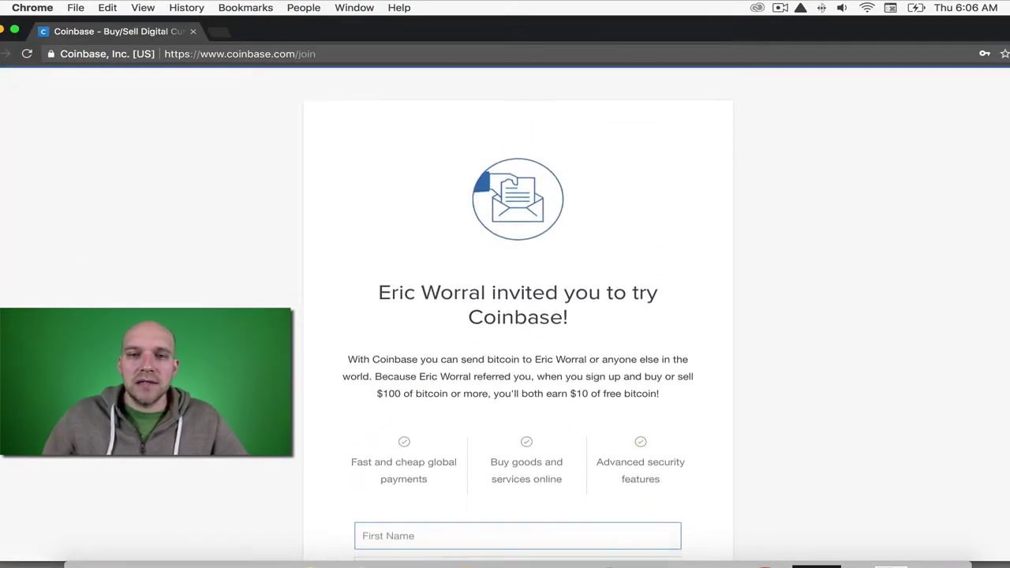
pyautogui.scroll(-4, 469, 393)
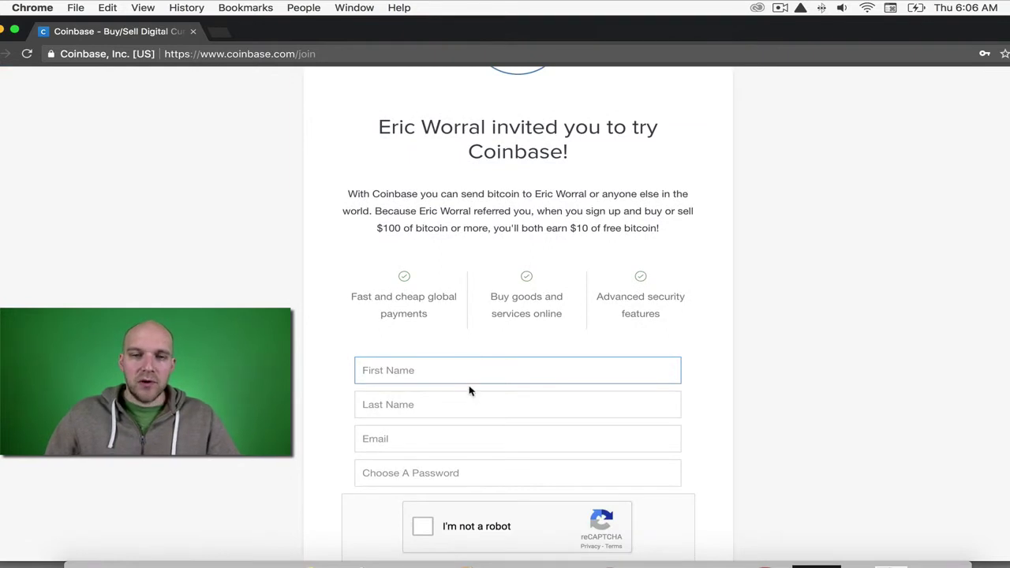
pyautogui.scroll(-1, 469, 390)
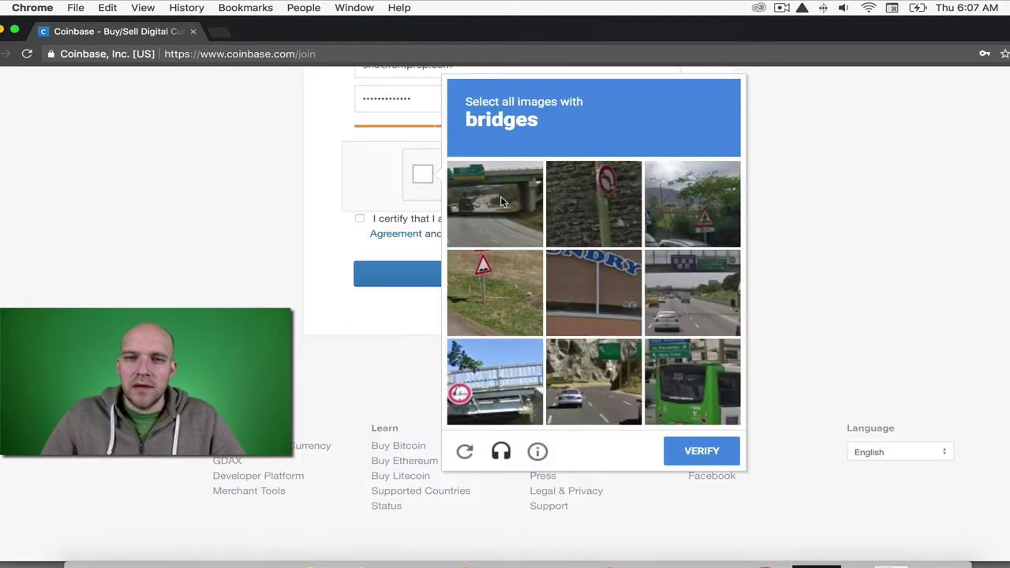
pyautogui.click(505, 202)
pyautogui.click(682, 288)
pyautogui.click(513, 385)
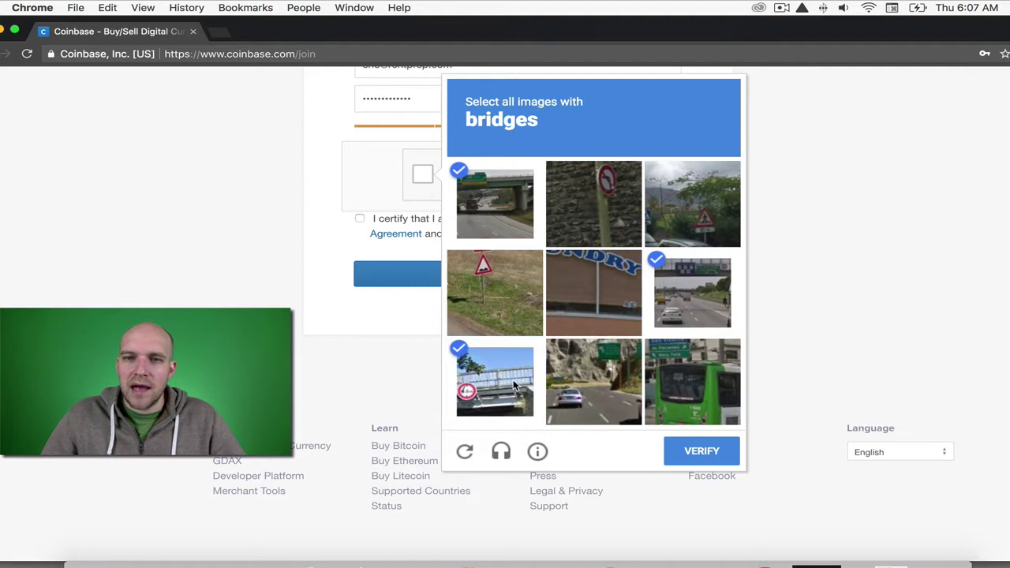
pyautogui.click(675, 449)
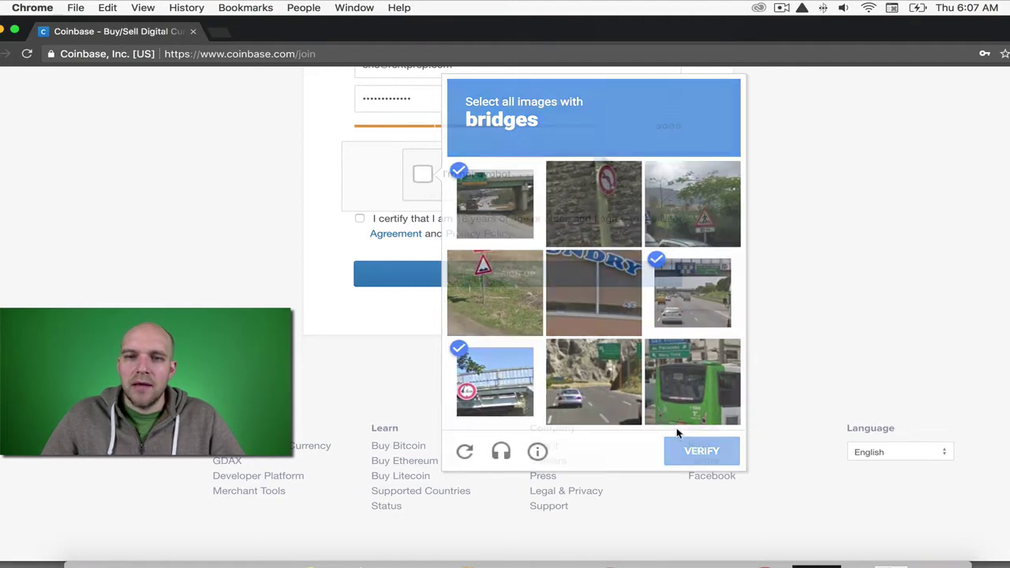
# Confirm being 18 and accepting the terms, create the account, and bring up the email verification link's options.
pyautogui.click(361, 220)
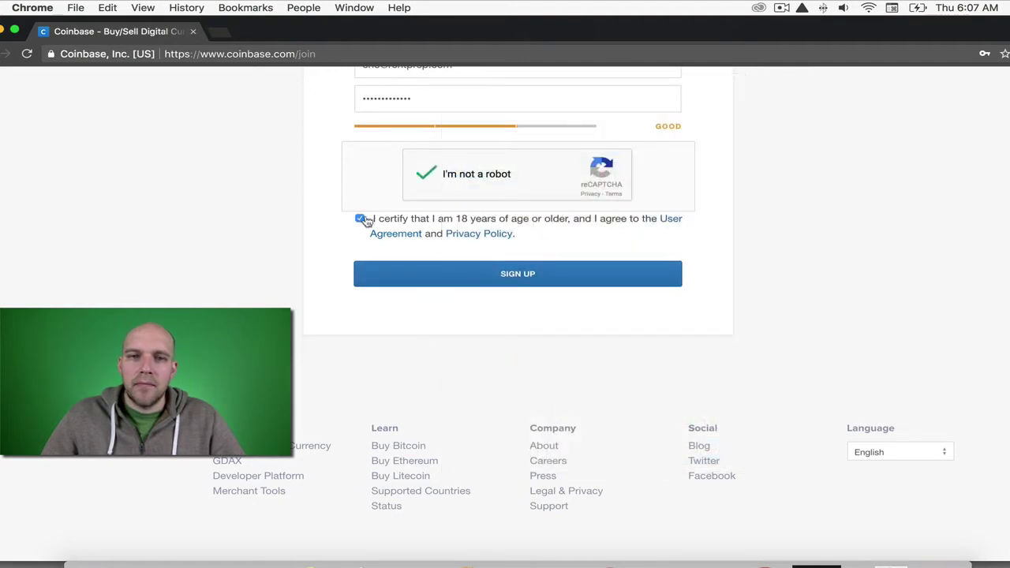
pyautogui.click(543, 282)
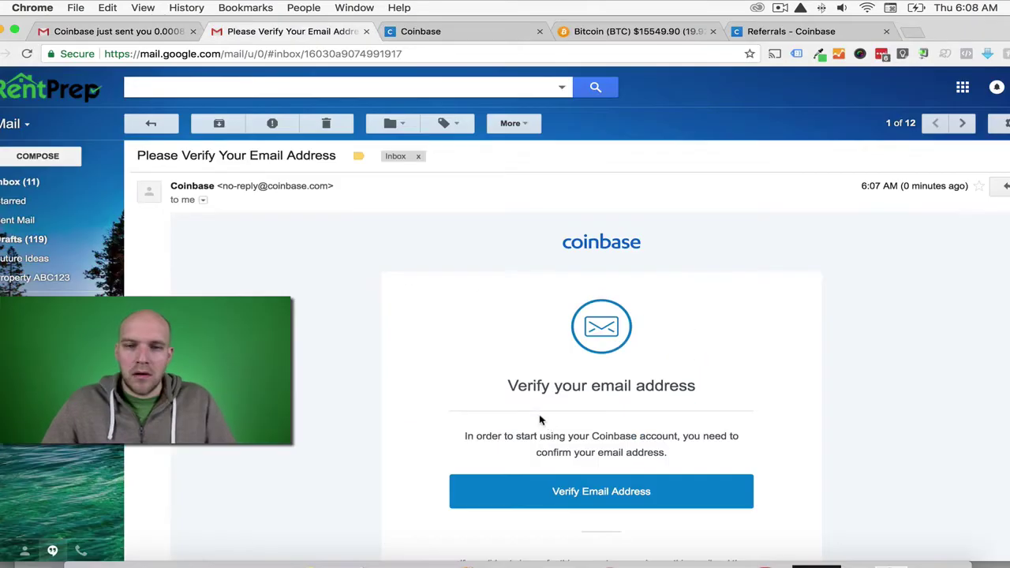
pyautogui.scroll(-5, 548, 423)
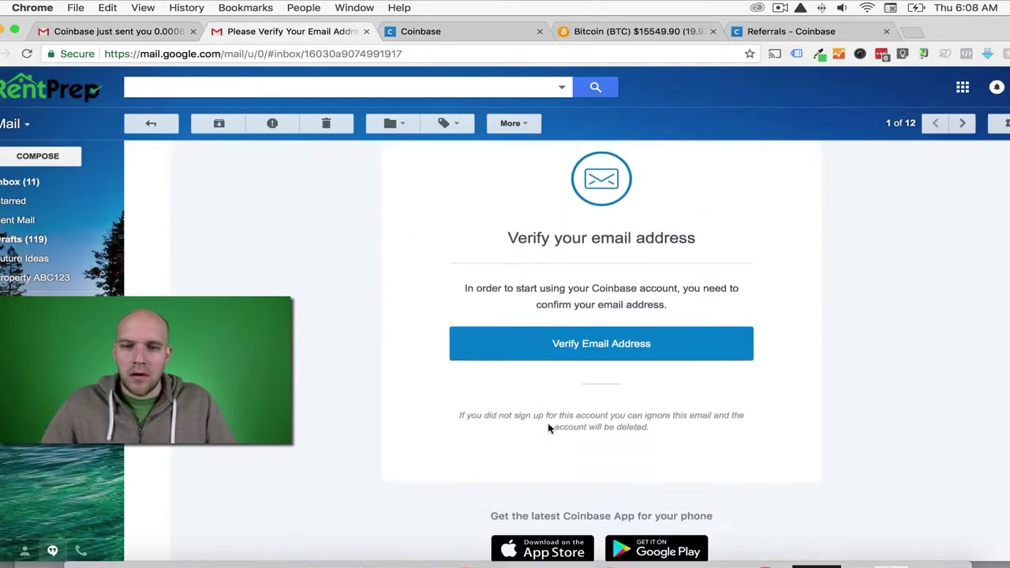
pyautogui.rightClick(607, 278)
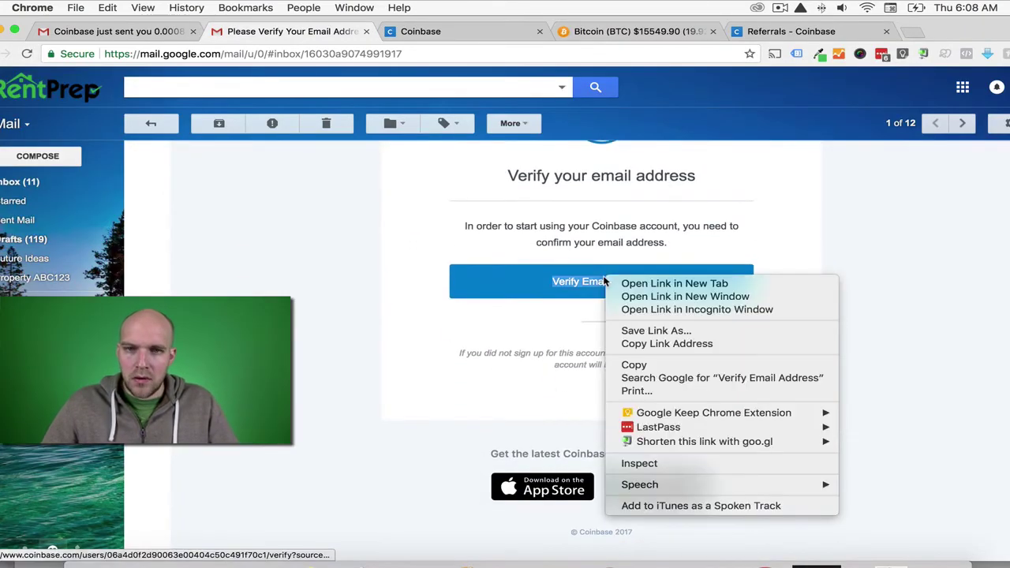
# Open the verification link privately, pick the birth month in the identity form, and continue past Success.
pyautogui.click(647, 309)
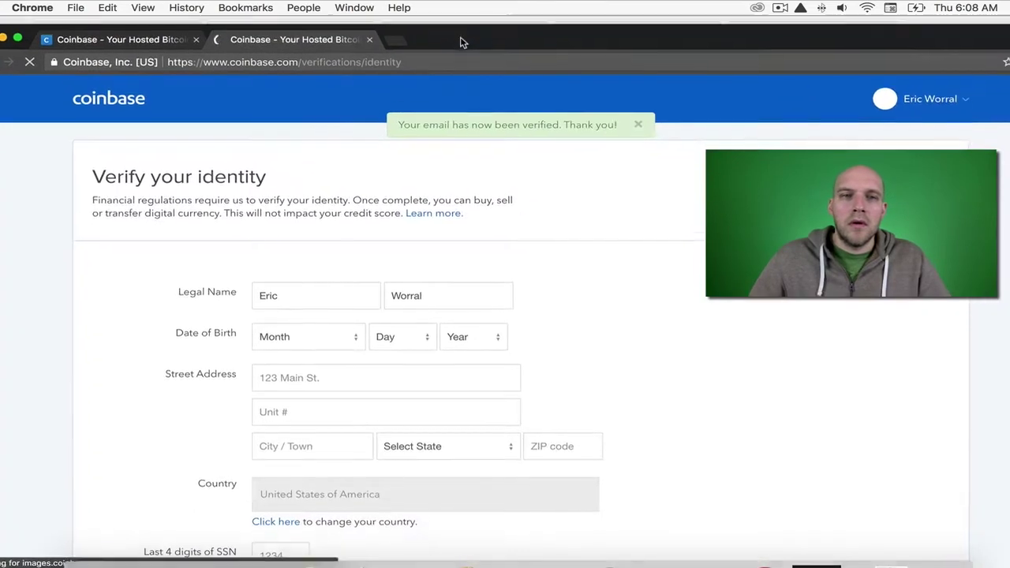
pyautogui.moveTo(463, 42); pyautogui.dragTo(455, 22)
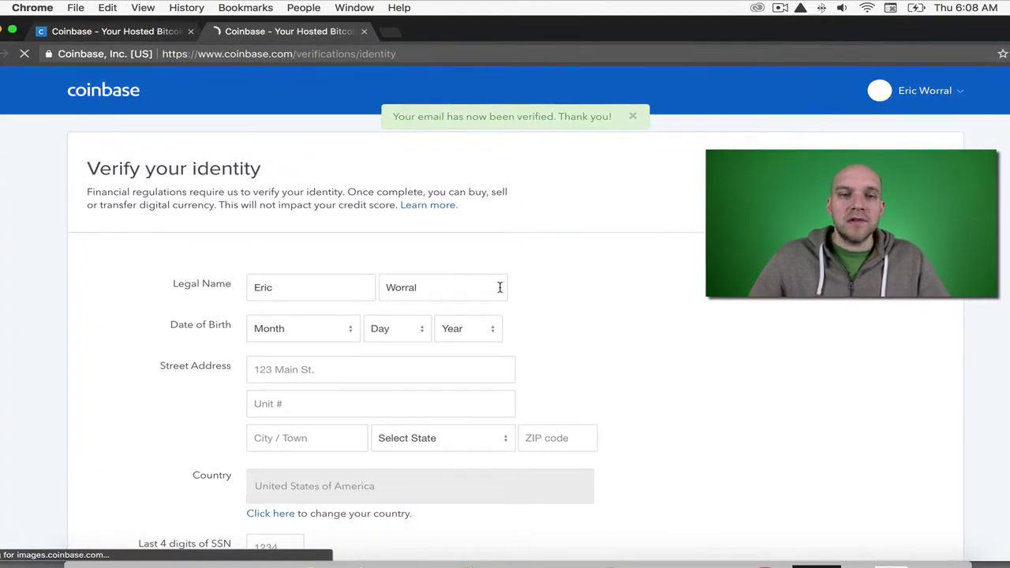
pyautogui.scroll(-1, 554, 304)
pyautogui.scroll(1, 489, 284)
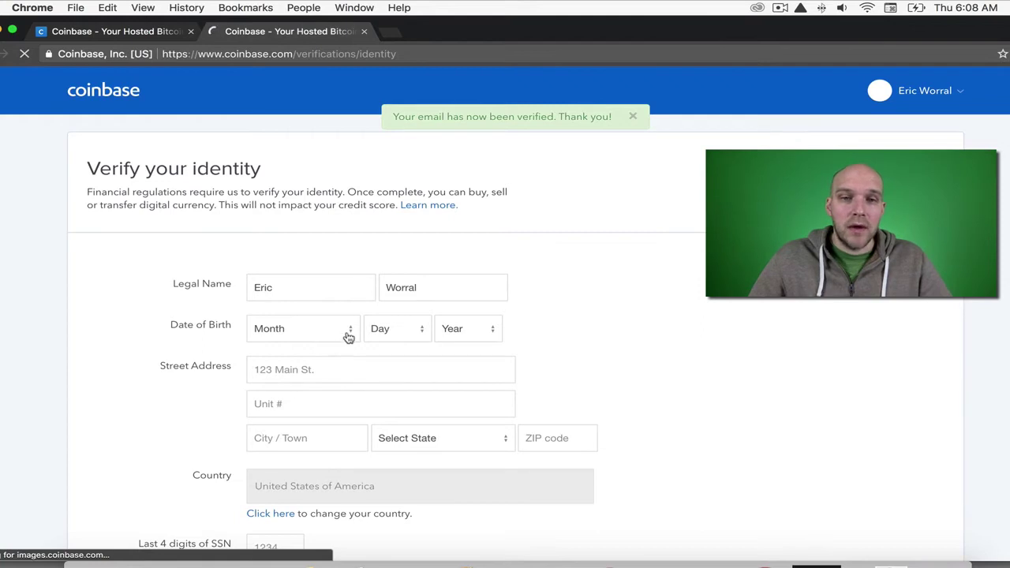
pyautogui.scroll(-4, 350, 334)
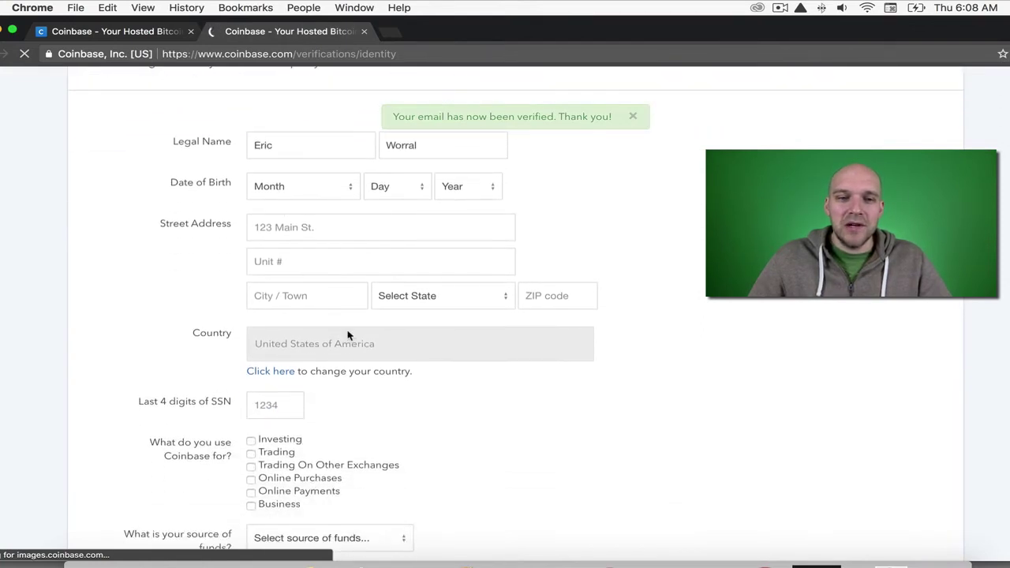
pyautogui.click(343, 189)
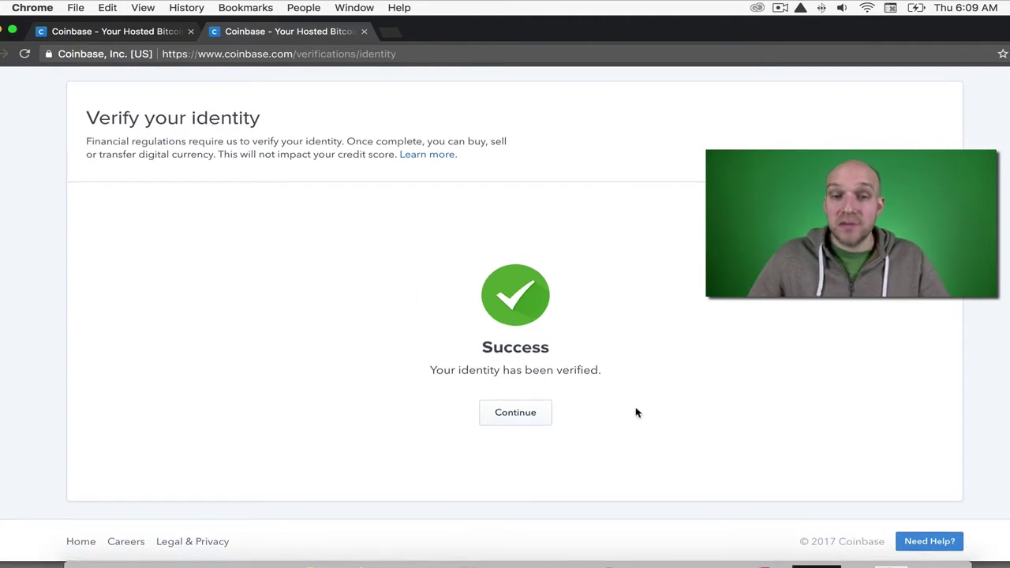
pyautogui.click(516, 420)
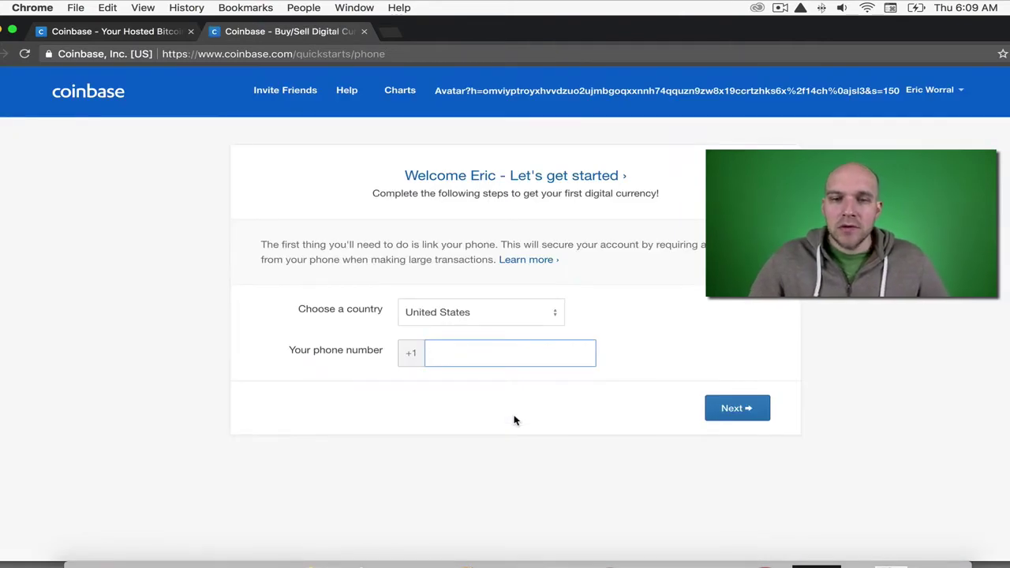
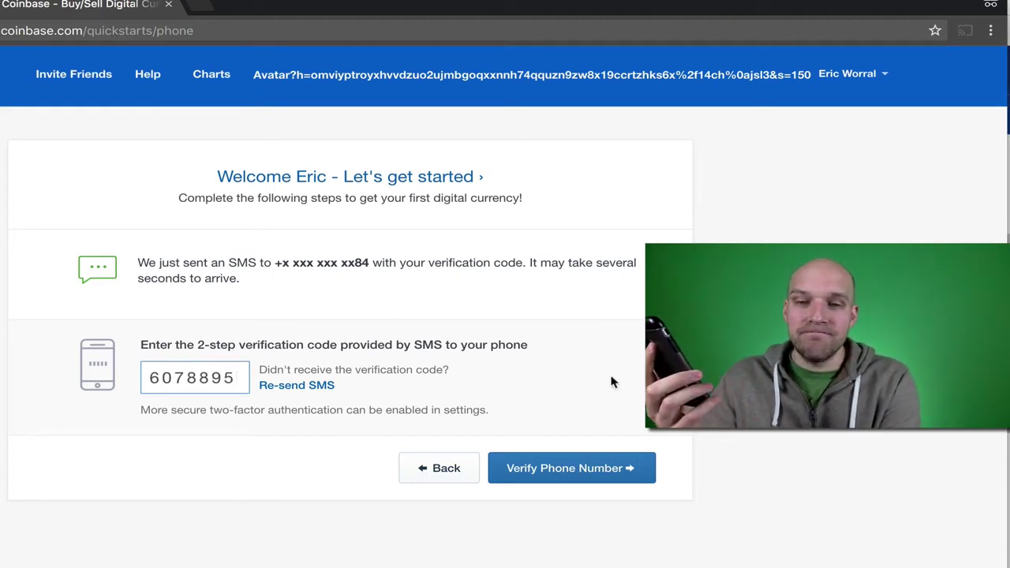
# Enter the phone number and the SMS verification code, then submit to verify the phone.
pyautogui.click(564, 465)
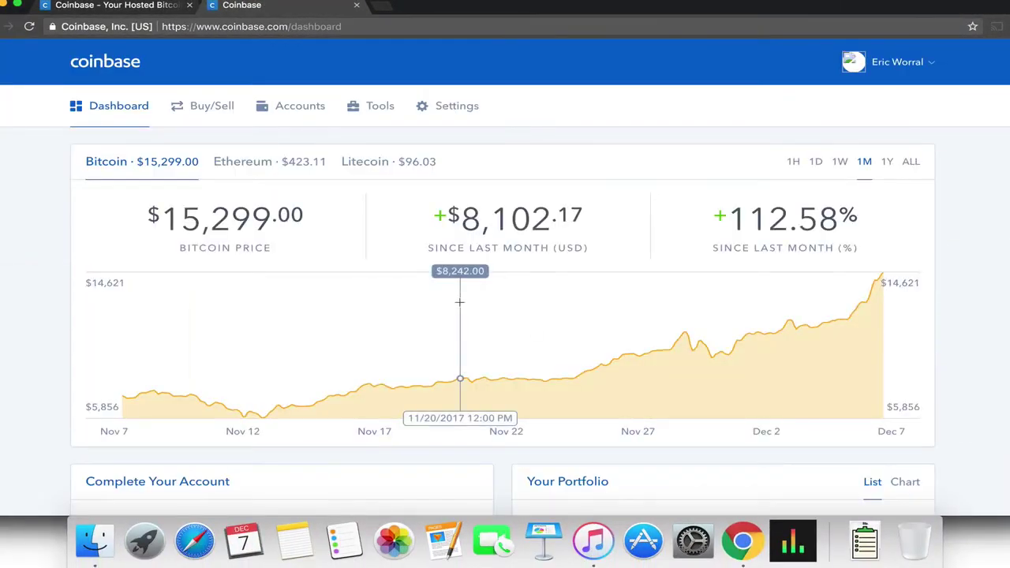
# Scroll the dashboard to review the Complete Your Account steps and the $0.00 portfolio.
pyautogui.scroll(-2, 462, 304)
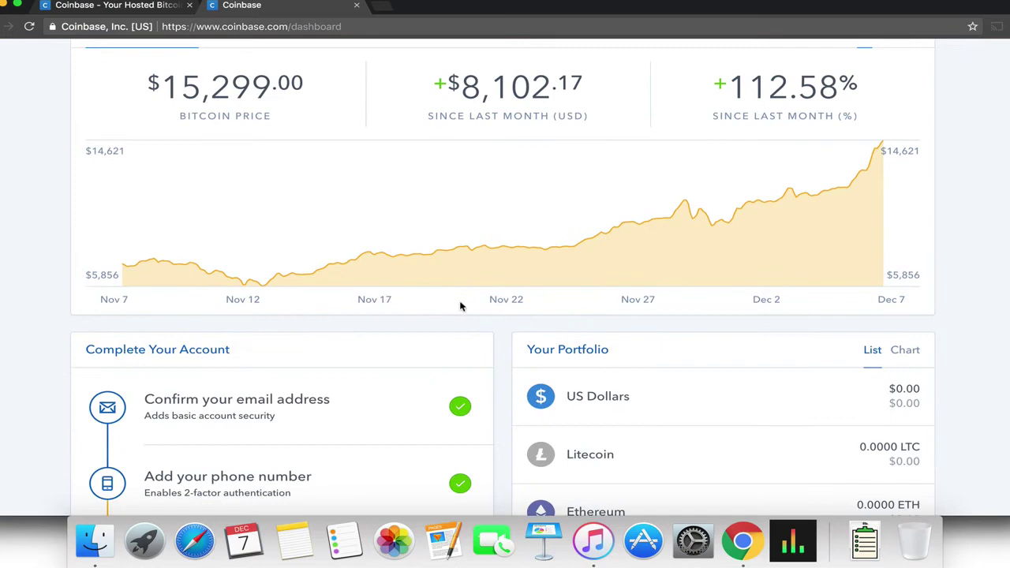
pyautogui.scroll(-2, 462, 305)
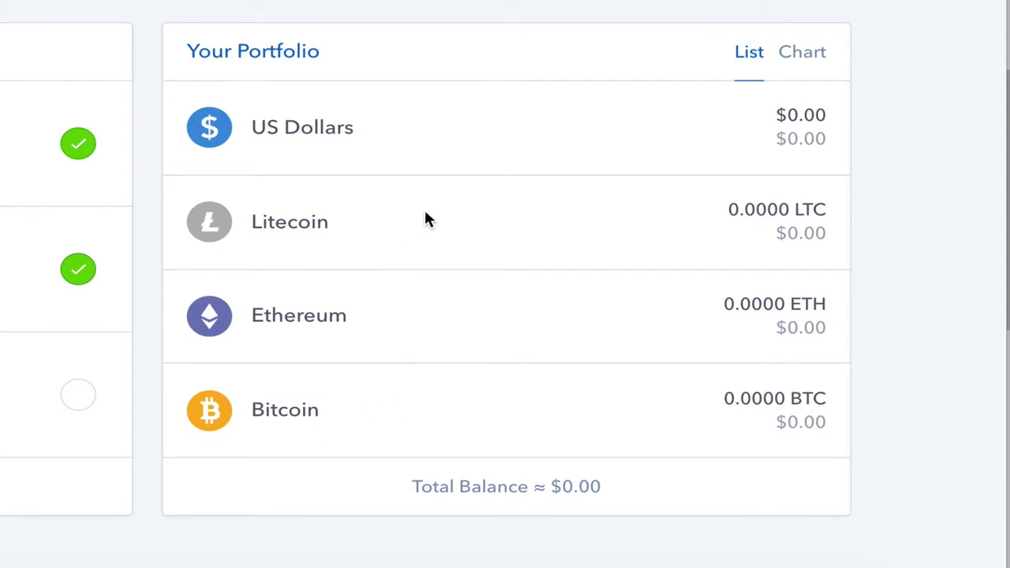
pyautogui.scroll(1, 424, 207)
pyautogui.scroll(6, 424, 212)
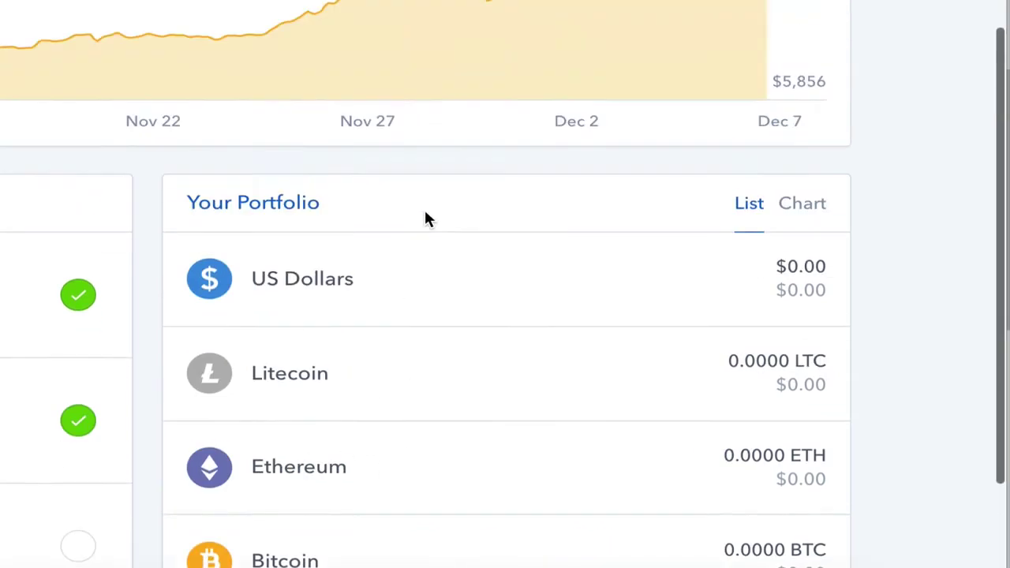
pyautogui.scroll(-7, 789, 489)
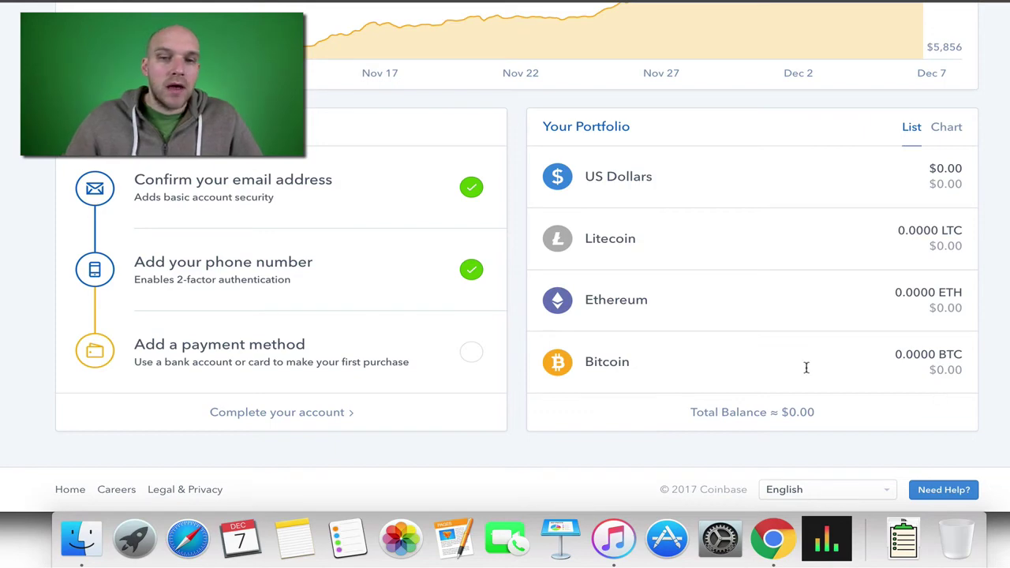
# Add a payment method of type Bank Account and browse the Select your bank list.
pyautogui.click(475, 356)
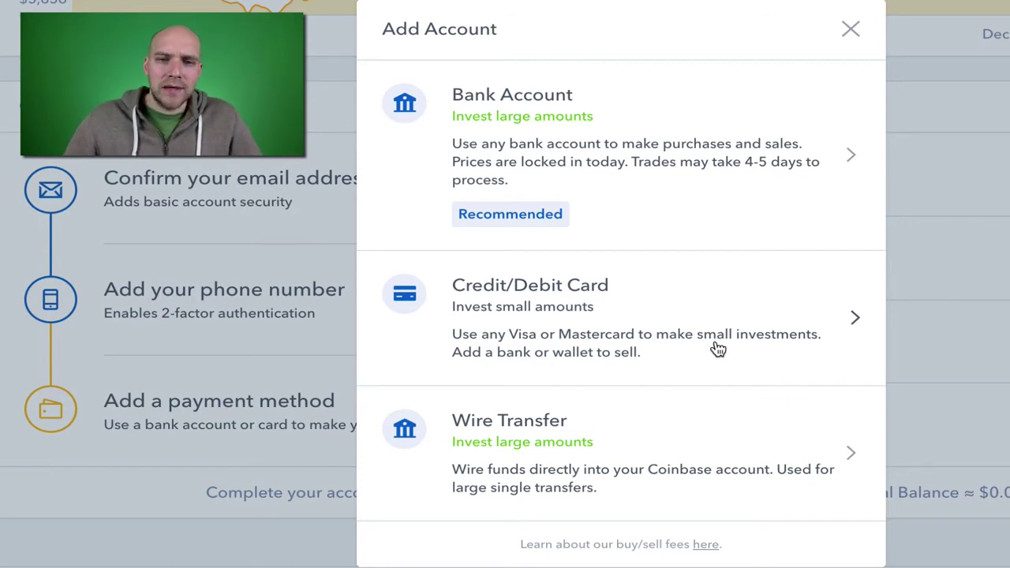
pyautogui.click(591, 151)
pyautogui.scroll(-4, 636, 287)
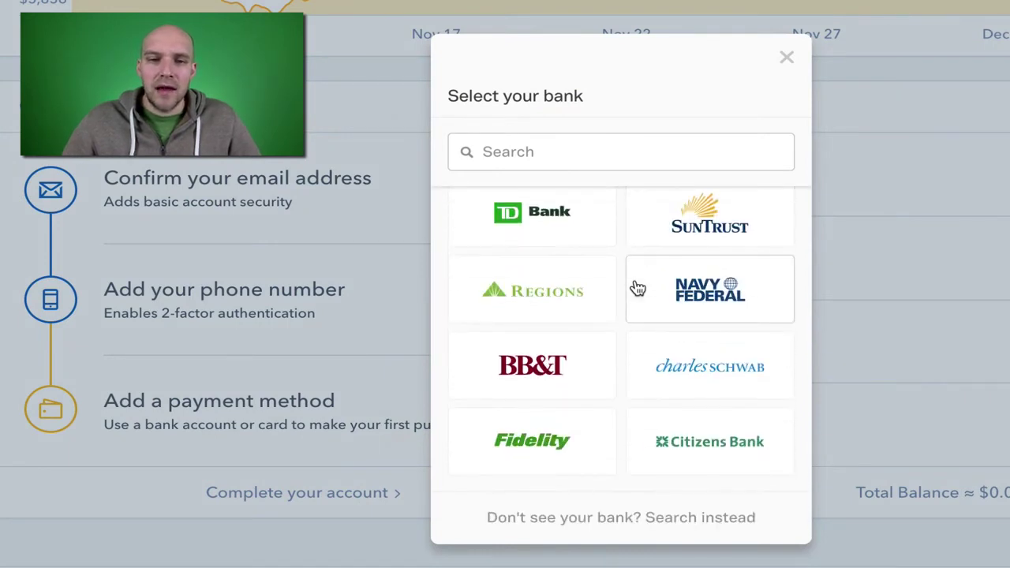
pyautogui.scroll(4, 638, 289)
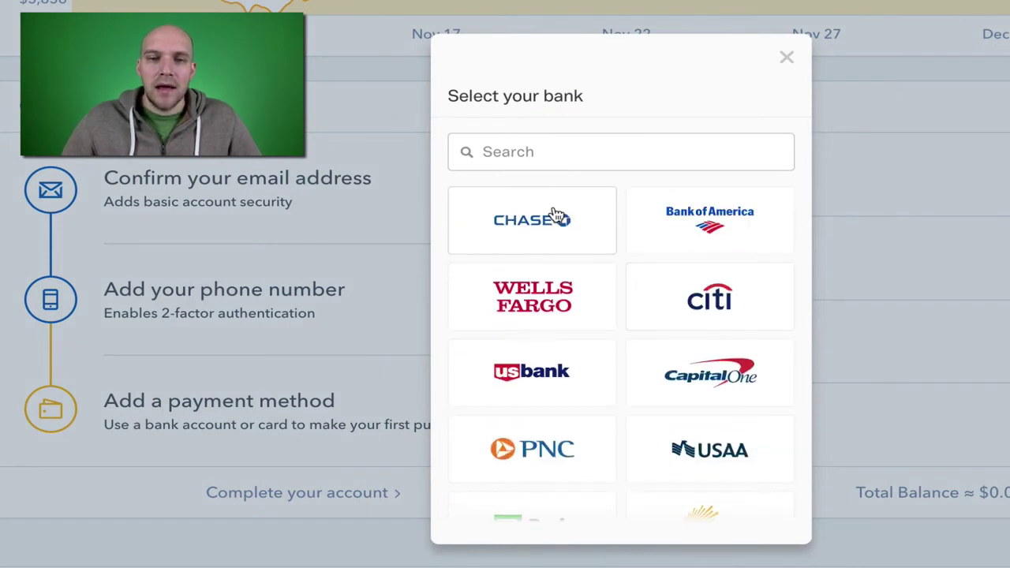
pyautogui.scroll(-3, 547, 424)
pyautogui.scroll(-3, 601, 394)
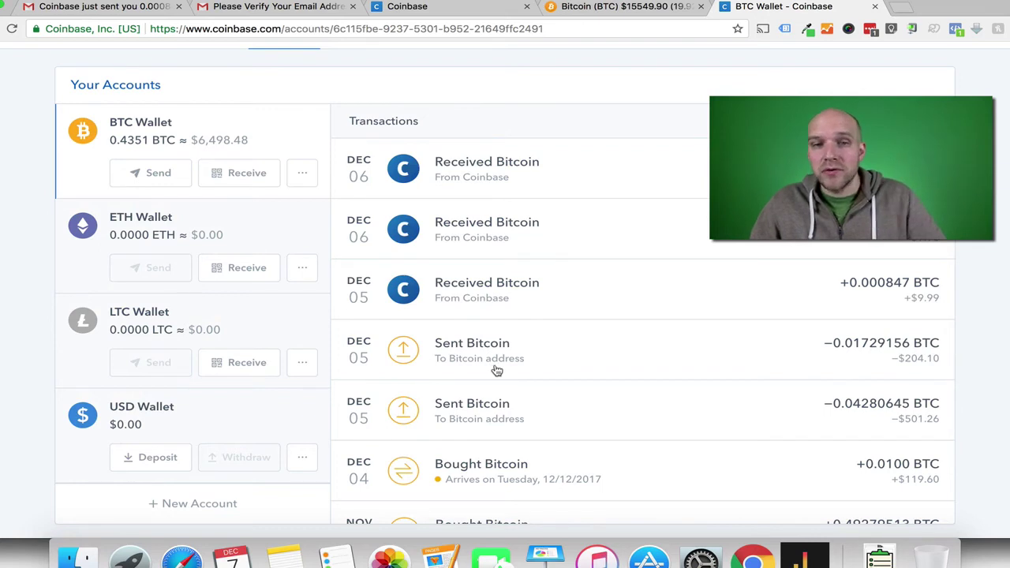
# Scroll up the BTC Wallet transactions page and open the account menu.
pyautogui.scroll(3, 495, 370)
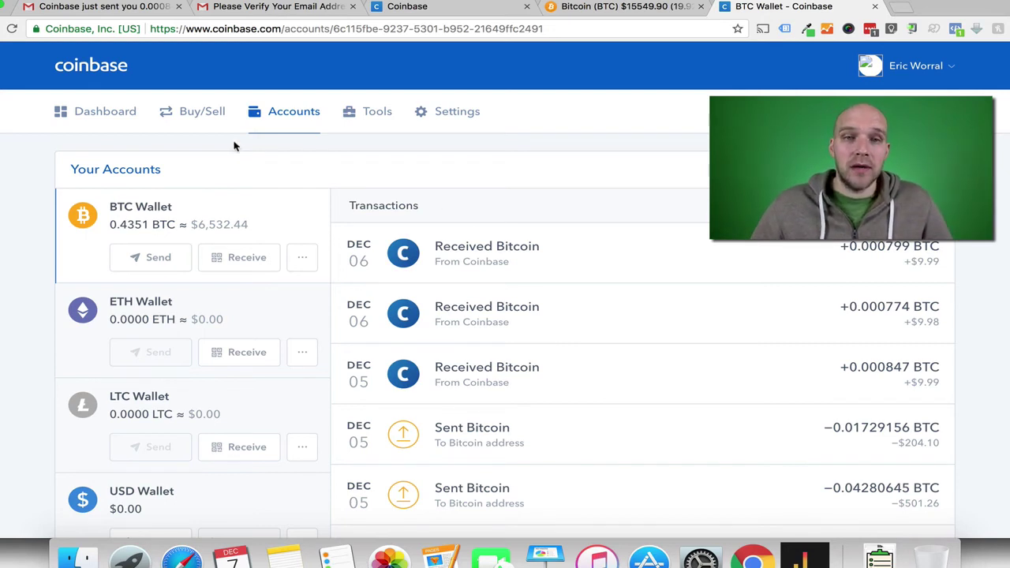
pyautogui.click(902, 69)
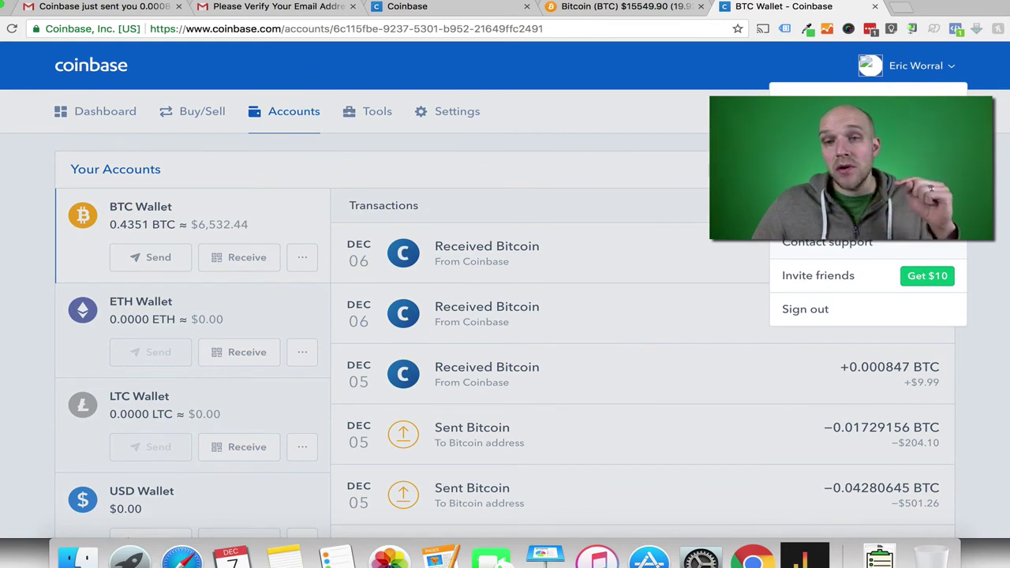
# Go to Invite friends and scroll the referral page showing 3 friends referred.
pyautogui.click(845, 281)
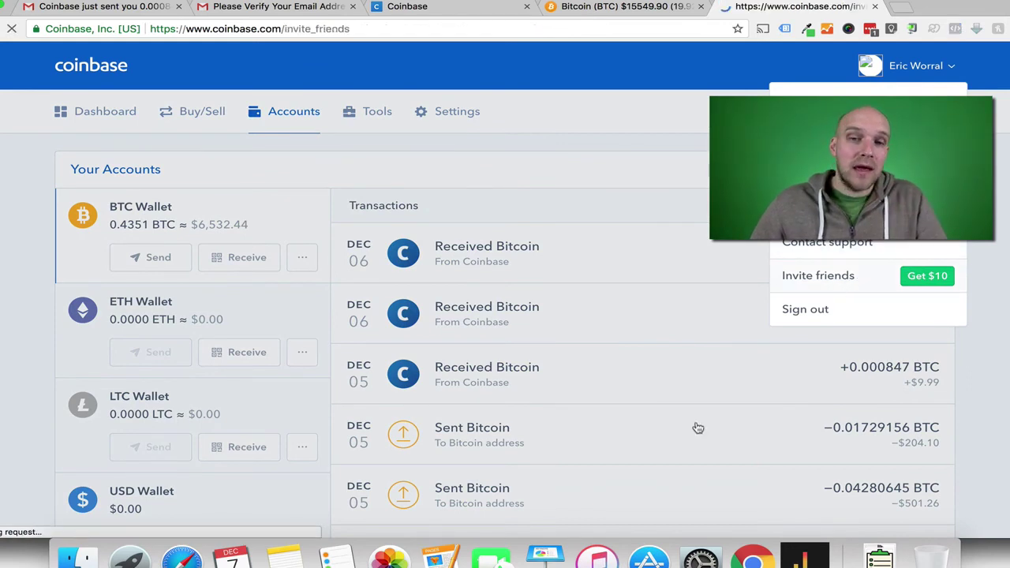
pyautogui.scroll(-2, 628, 333)
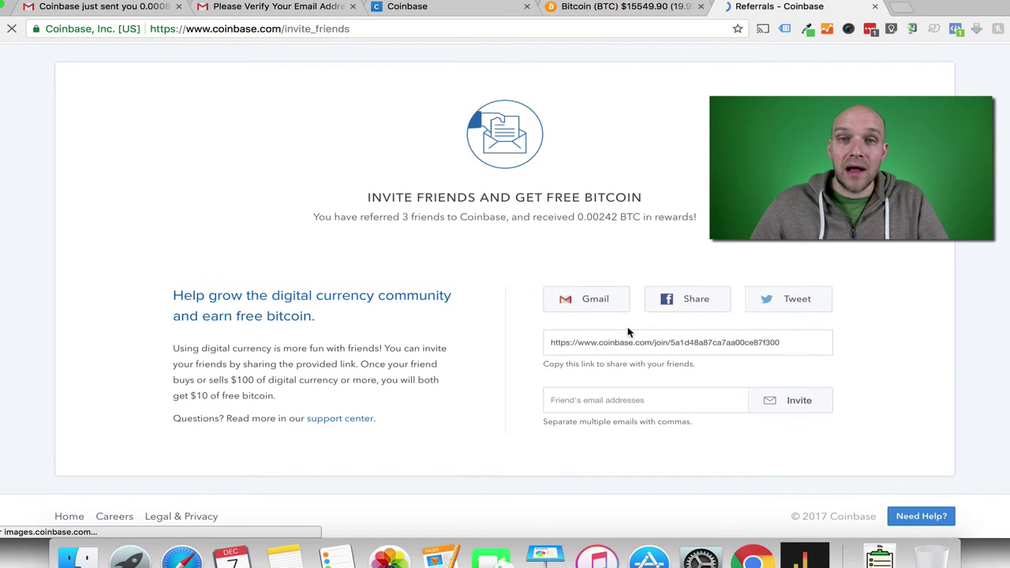